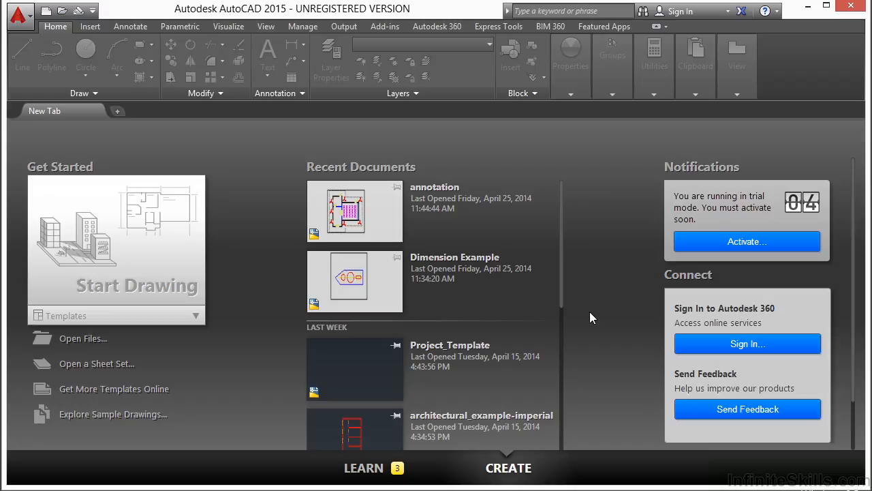
# - Start a new drawing from the acad.dwt template and close the Properties palette
pyautogui.click(102, 317)
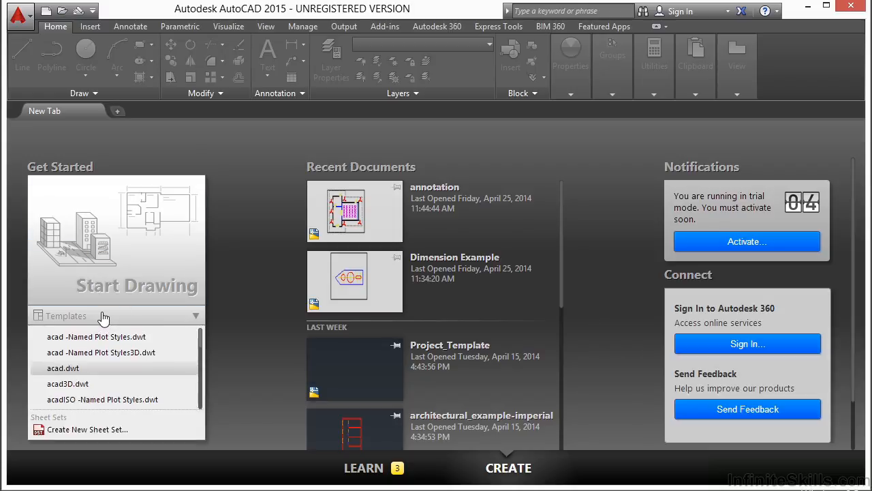
pyautogui.click(75, 375)
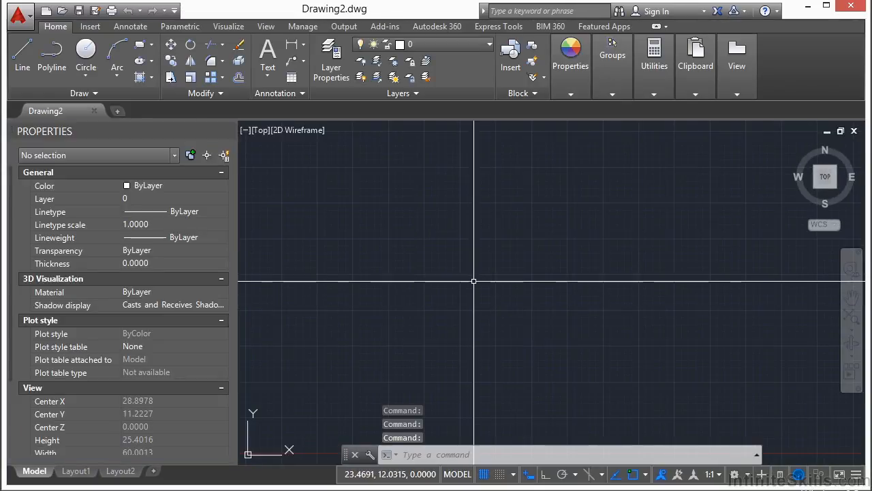
pyautogui.click(228, 130)
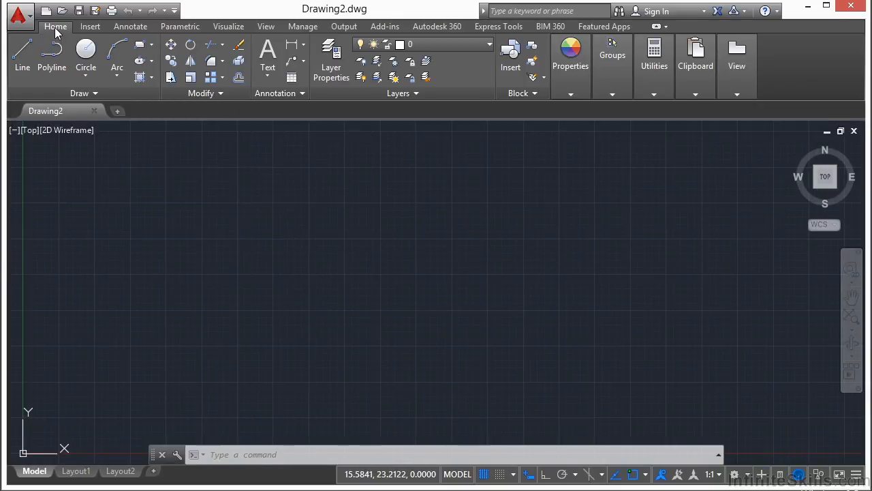
pyautogui.click(268, 71)
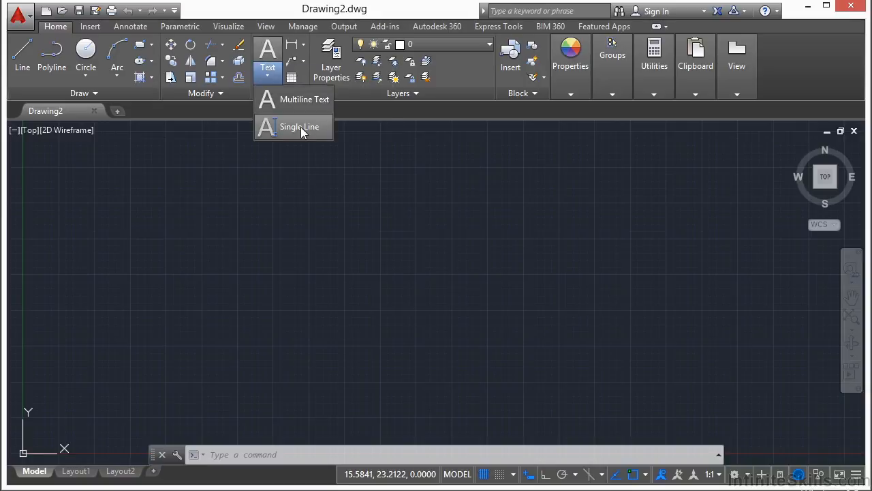
pyautogui.click(295, 99)
pyautogui.click(279, 232)
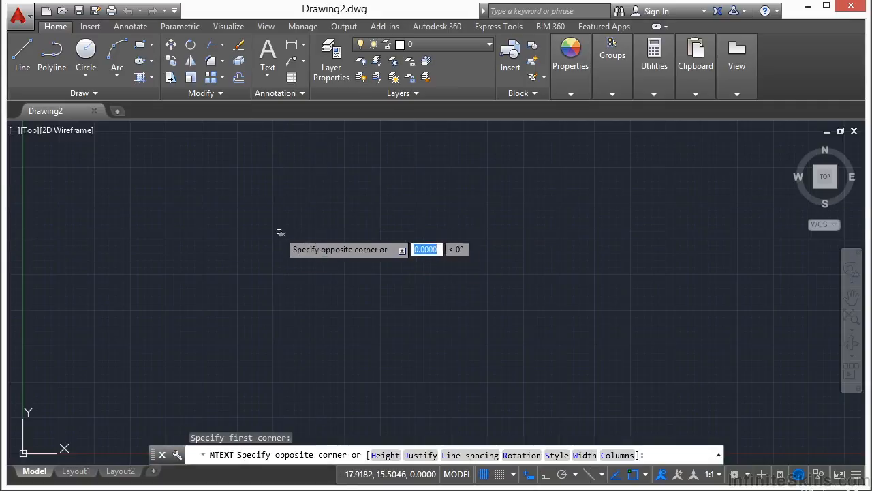
pyautogui.click(368, 262)
pyautogui.click(367, 259)
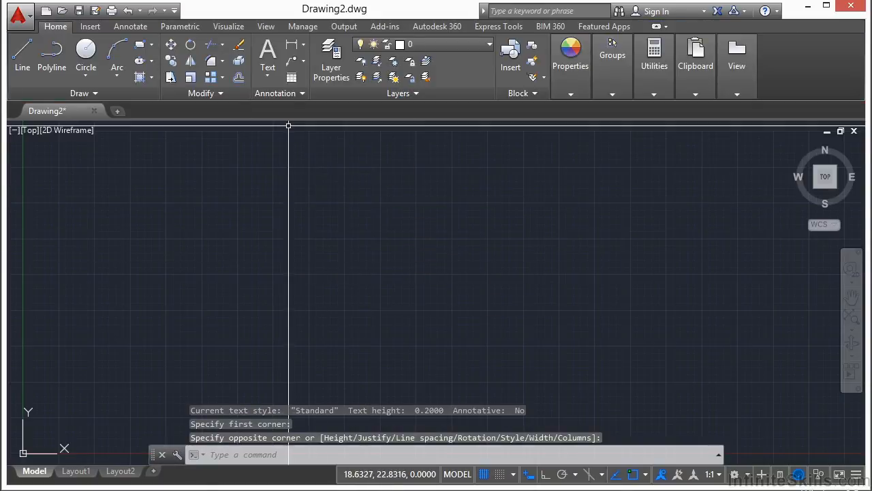
# - Choose Standard as the current text style from the annotation text styles
pyautogui.click(131, 28)
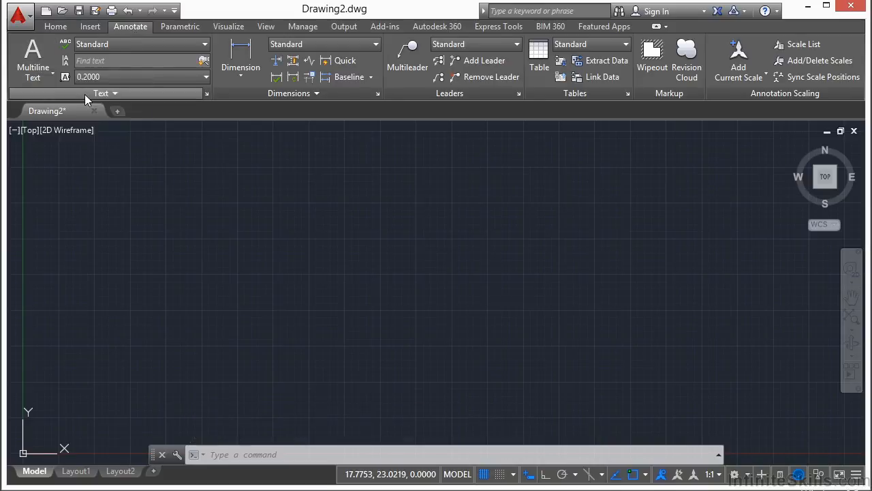
pyautogui.click(204, 44)
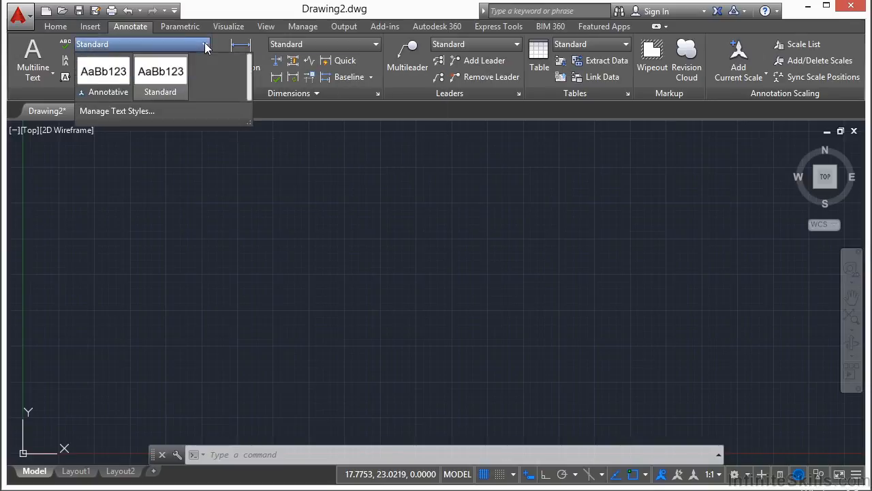
pyautogui.click(157, 80)
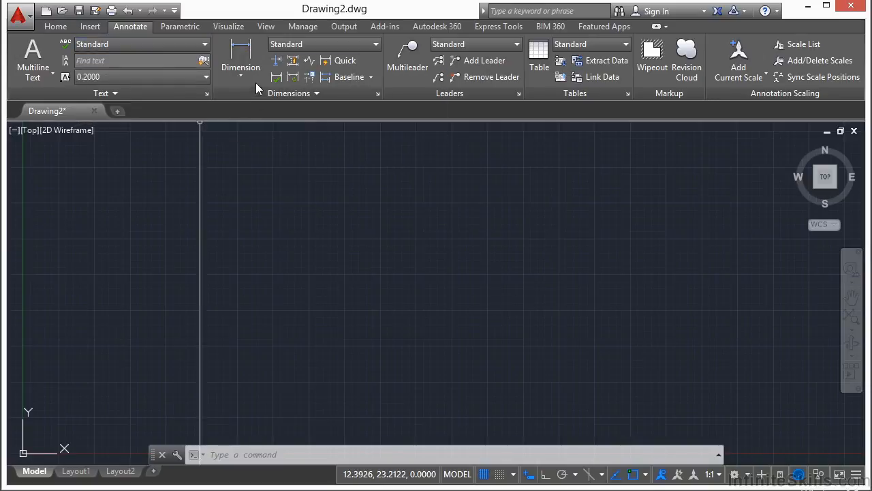
pyautogui.click(127, 92)
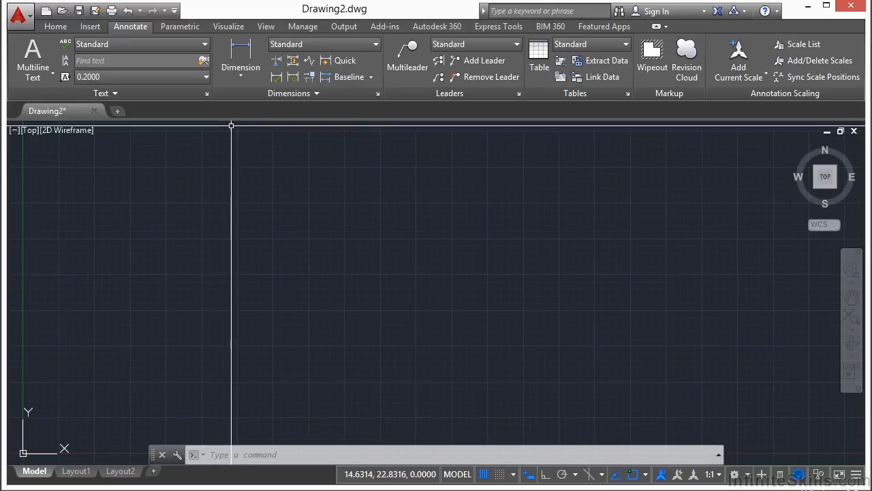
# - Examine the font, size and effects settings of the Standard text style, leaving them as they are
pyautogui.click(207, 93)
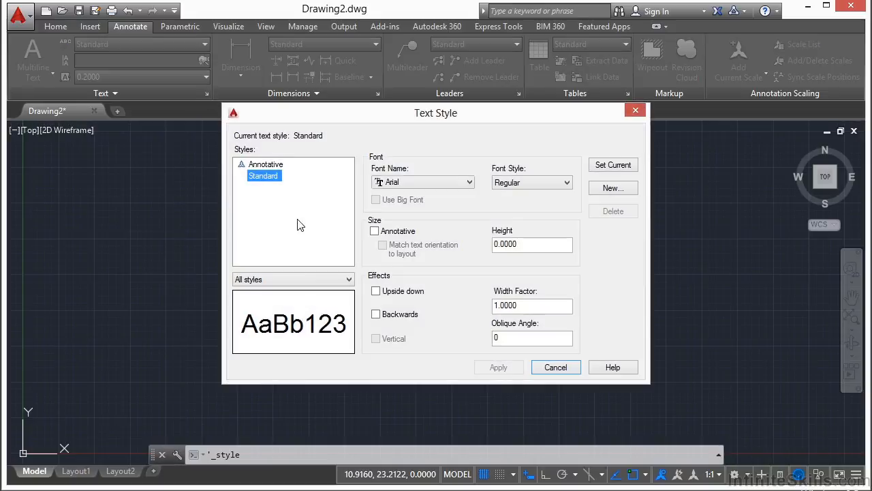
pyautogui.click(323, 202)
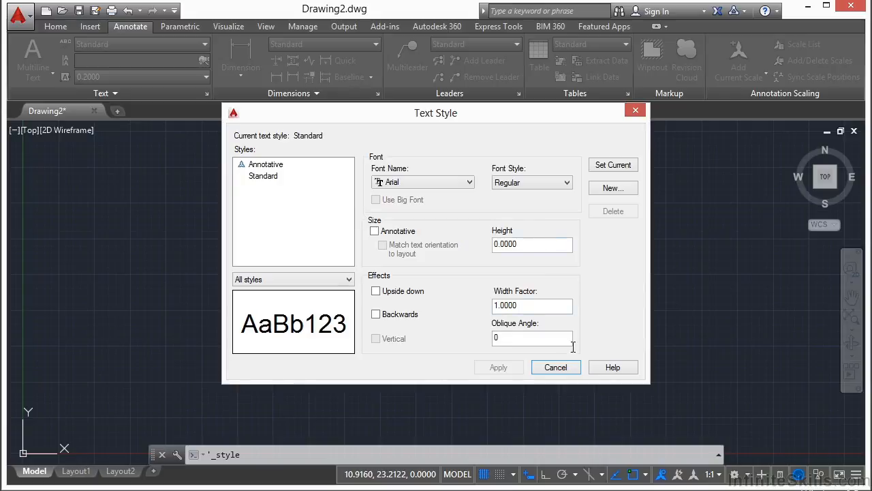
pyautogui.click(555, 367)
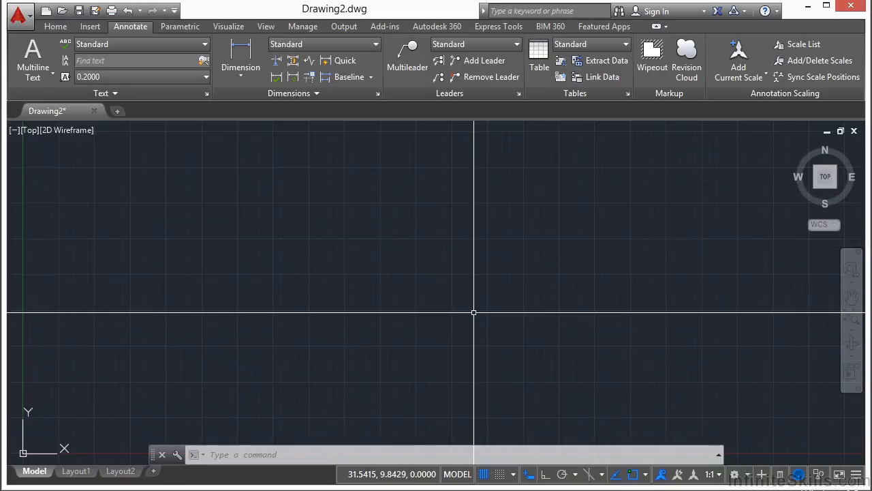
# - Create a multiline text box with MTEXT in the upper middle of the drawing area
pyautogui.write('mtext')
pyautogui.press('Return')
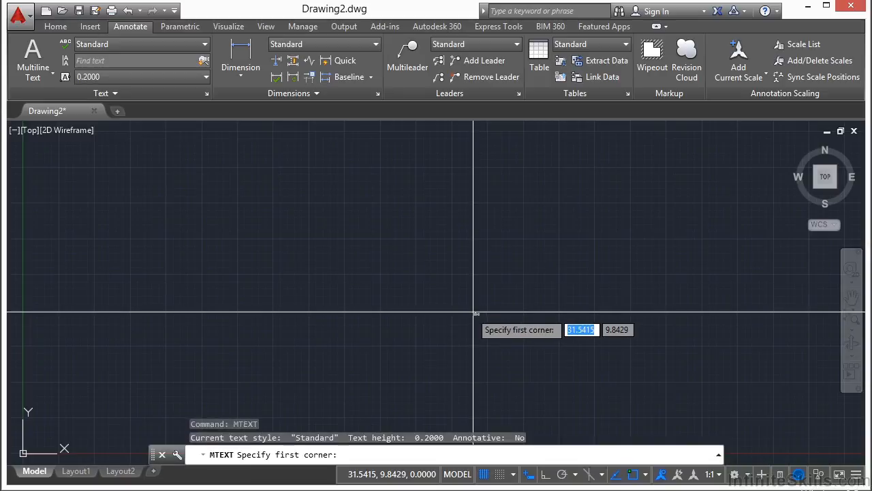
pyautogui.click(254, 191)
pyautogui.click(414, 268)
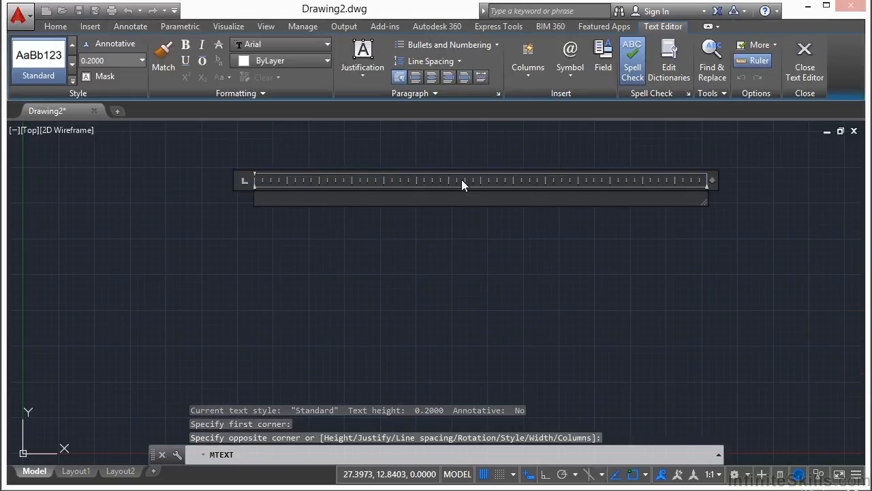
# - Start importing a text file into the text box and browse through the Google Drive folder to folder 10
pyautogui.rightClick(277, 203)
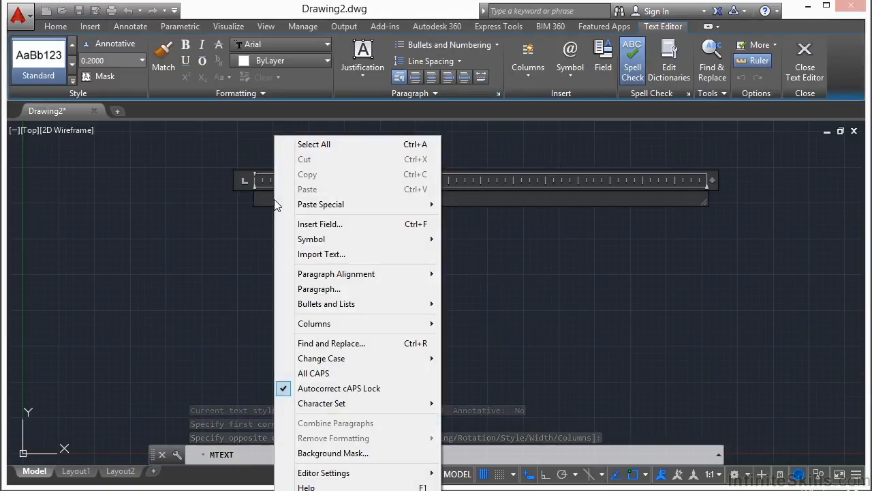
pyautogui.click(338, 258)
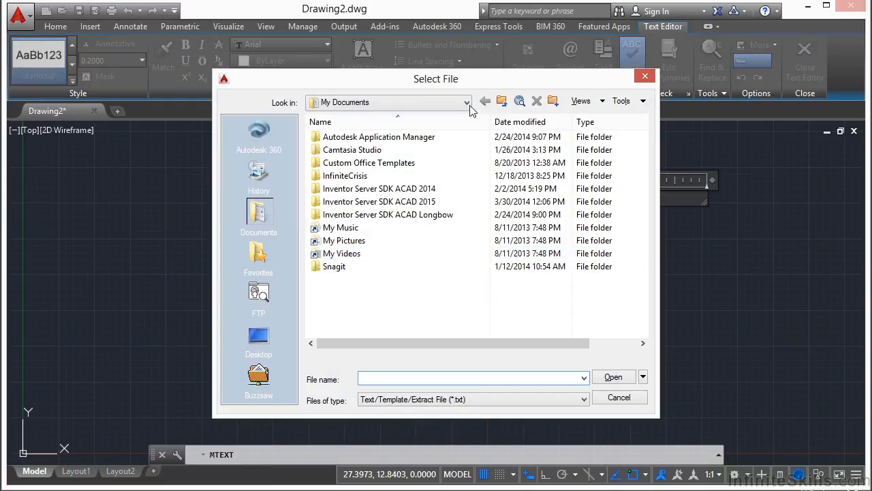
pyautogui.click(467, 104)
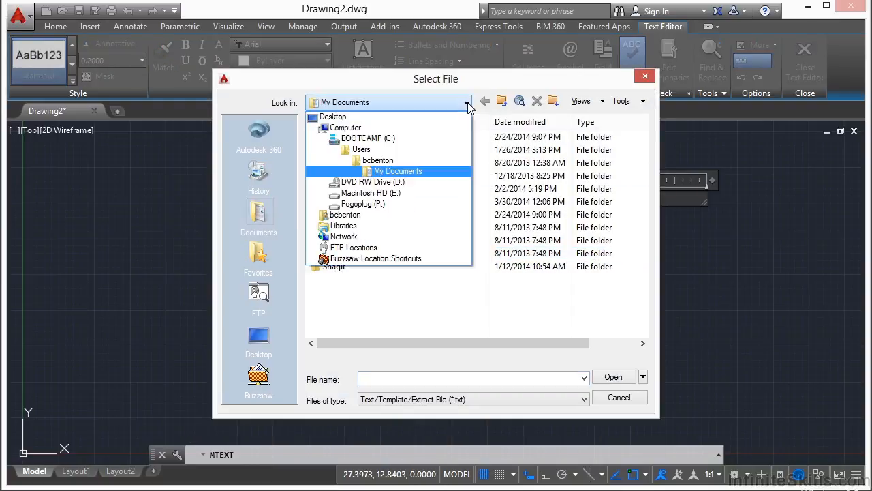
pyautogui.click(381, 161)
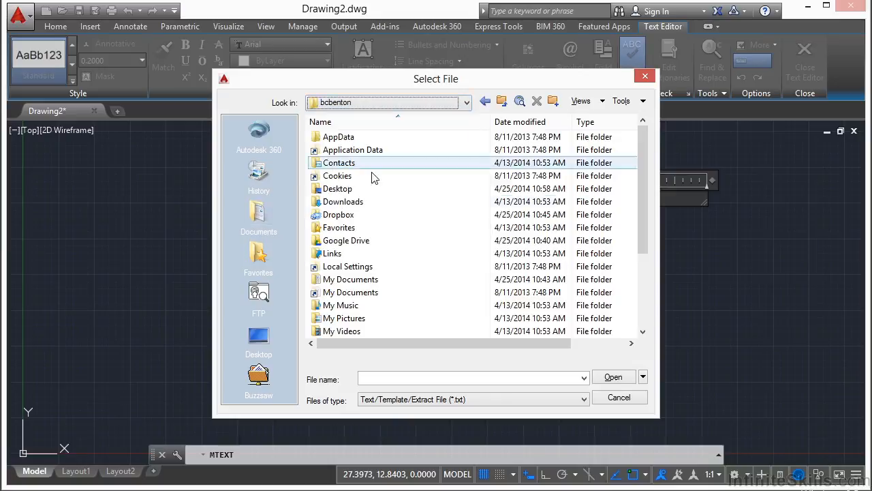
pyautogui.doubleClick(346, 240)
pyautogui.doubleClick(341, 201)
pyautogui.doubleClick(363, 137)
pyautogui.doubleClick(344, 151)
pyautogui.doubleClick(335, 228)
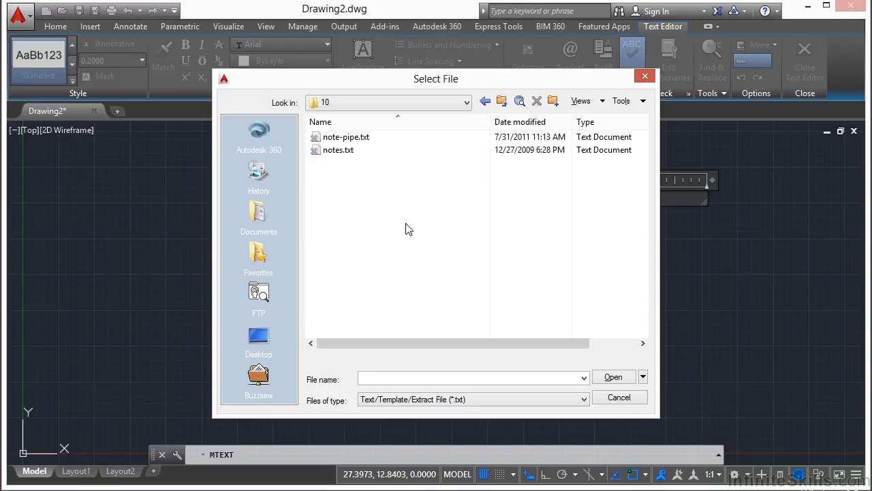
# - Import note-pipe.txt as the contents of the multiline text and finish editing it
pyautogui.click(353, 139)
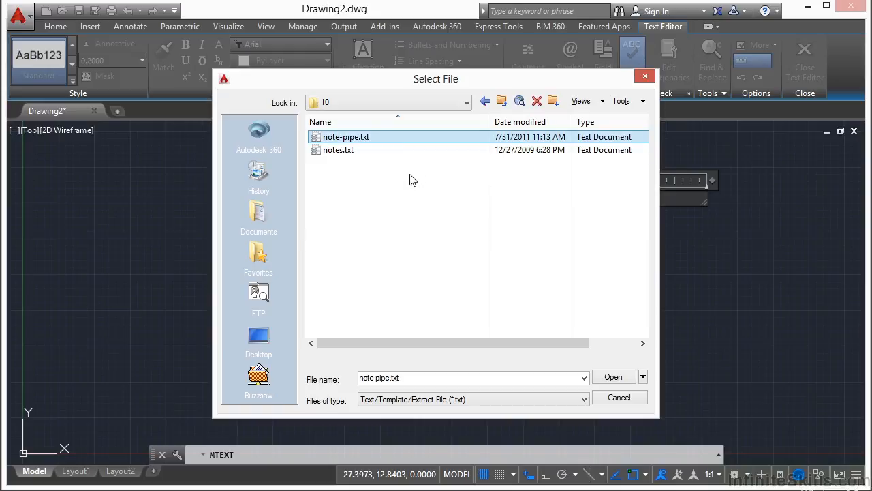
pyautogui.click(622, 381)
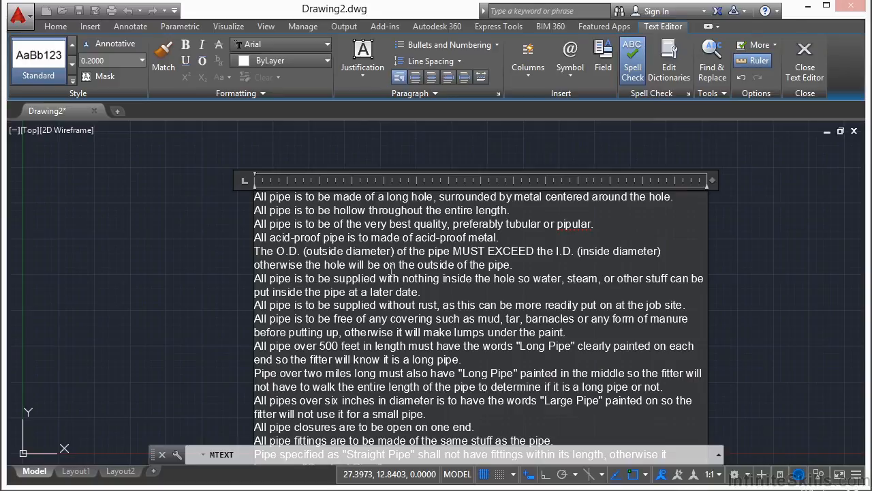
pyautogui.click(730, 267)
pyautogui.scroll(4, 282, 238)
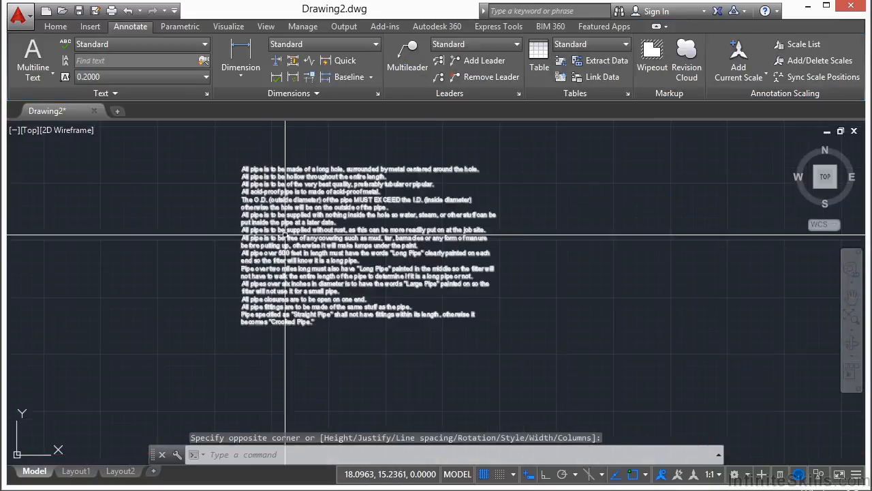
pyautogui.moveTo(285, 232)
pyautogui.mouseDown(button='middle')
pyautogui.moveTo(299, 270)
pyautogui.moveTo(281, 252)
pyautogui.mouseUp(button='middle')
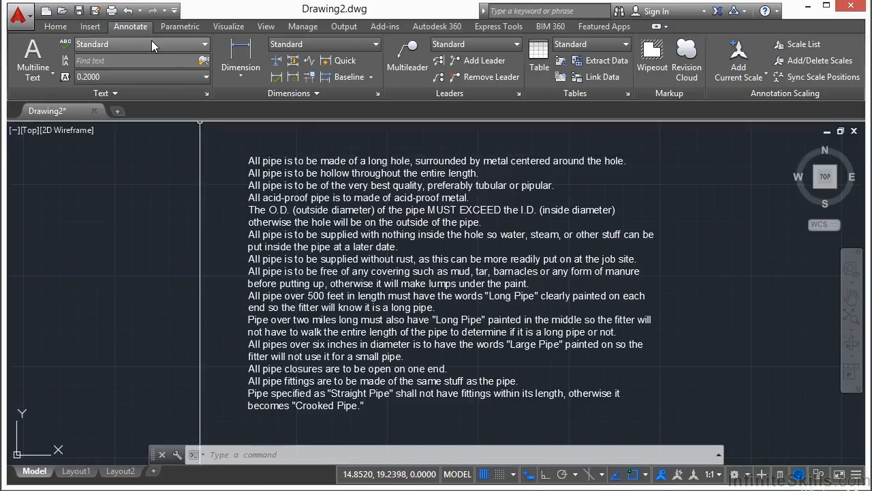
# - Review the imported pipe notes' text settings in the Properties palette, then clear the selection
pyautogui.click(280, 191)
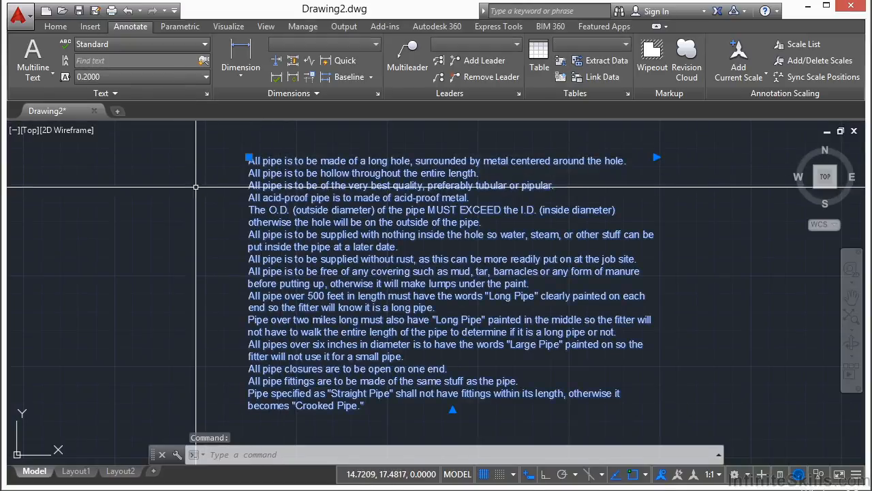
pyautogui.hotkey('ctrl', '1')
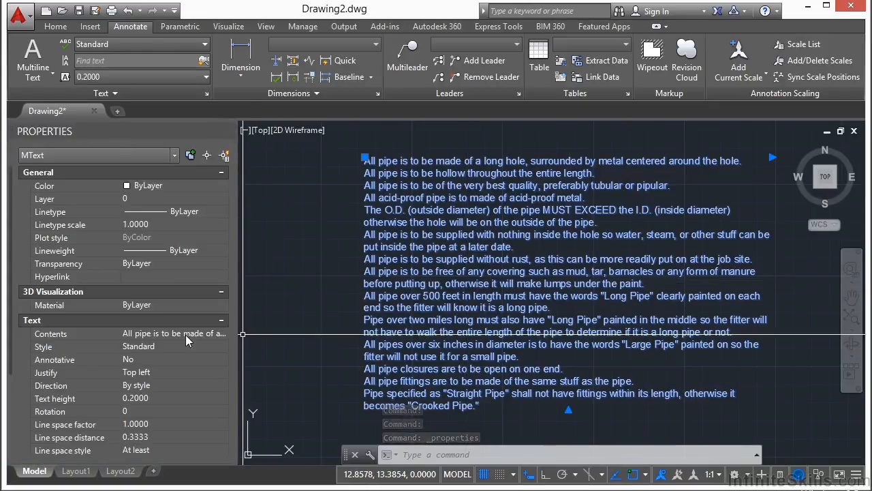
pyautogui.press('Escape')
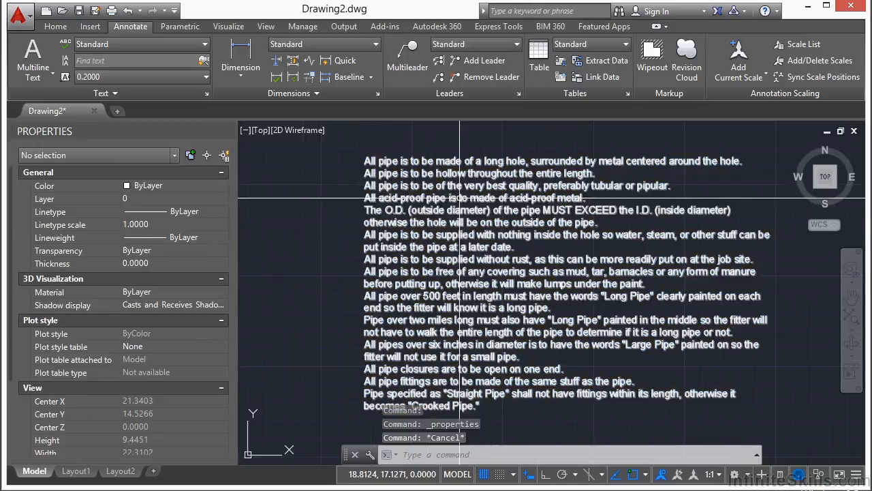
# - Change the font of the Standard text style to Batang and apply it to the drawing
pyautogui.click(460, 197)
pyautogui.click(208, 92)
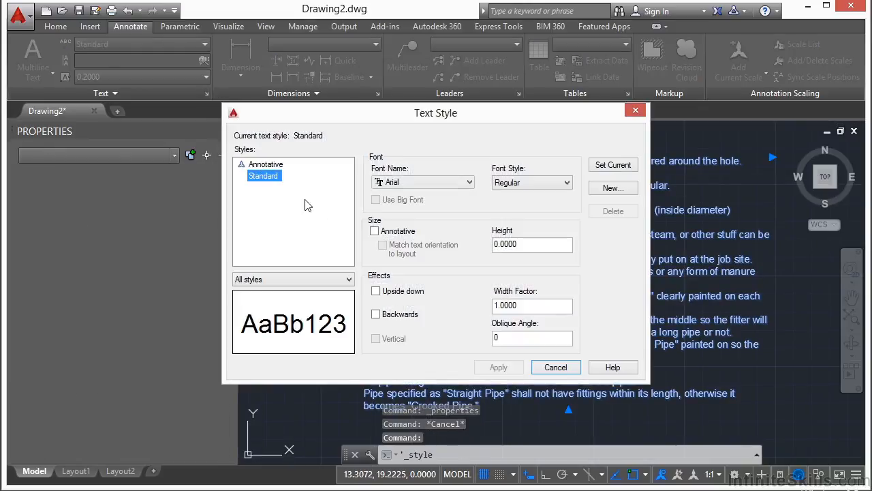
pyautogui.click(466, 182)
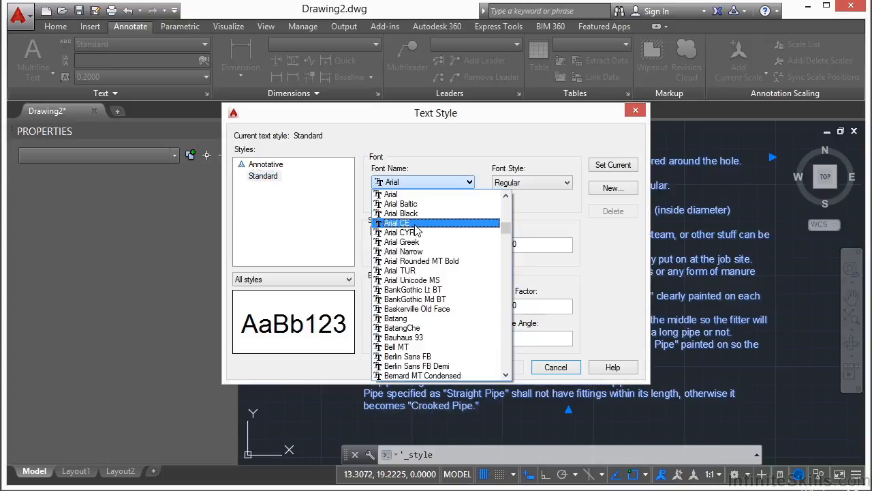
pyautogui.press('Escape')
pyautogui.click(508, 368)
pyautogui.click(556, 367)
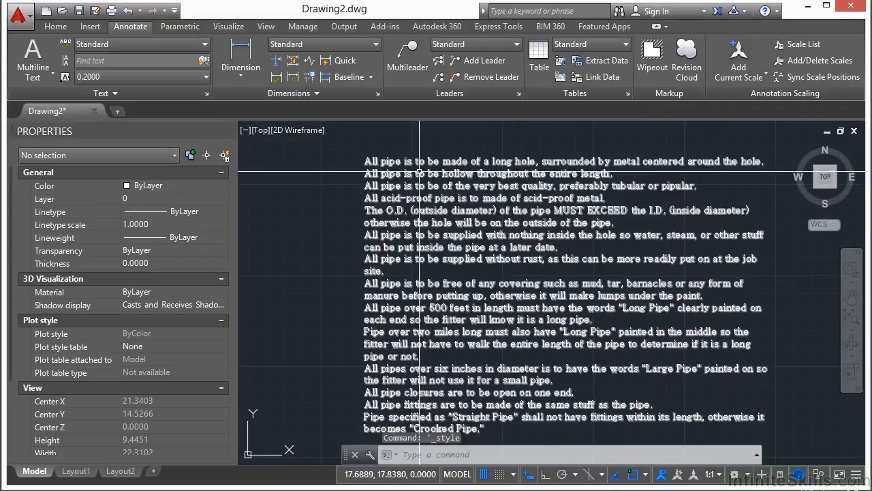
# - Open the pipe notes for editing and make the first two lines bold, underlined, overlined and struck through
pyautogui.click(446, 179)
pyautogui.doubleClick(446, 179)
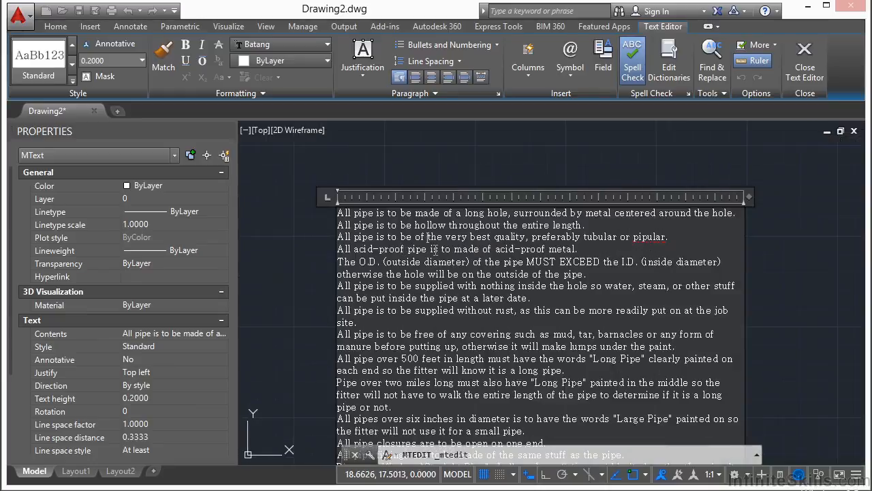
pyautogui.moveTo(597, 227); pyautogui.dragTo(343, 220)
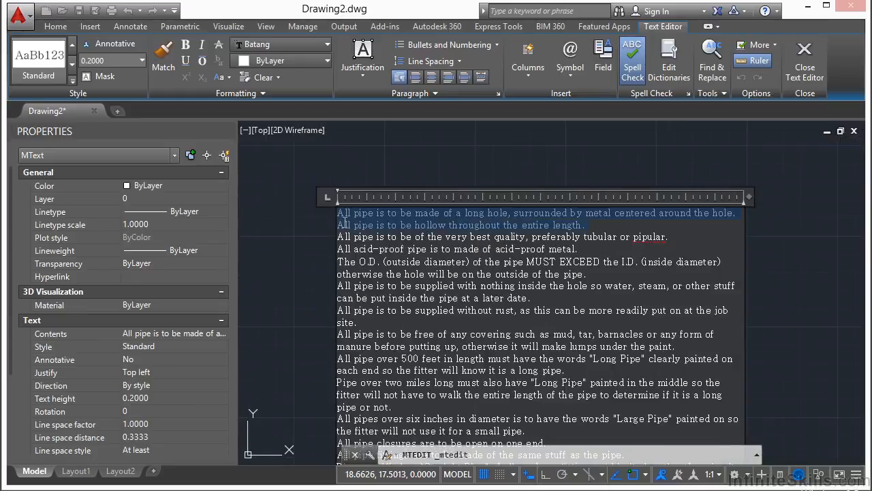
pyautogui.click(188, 45)
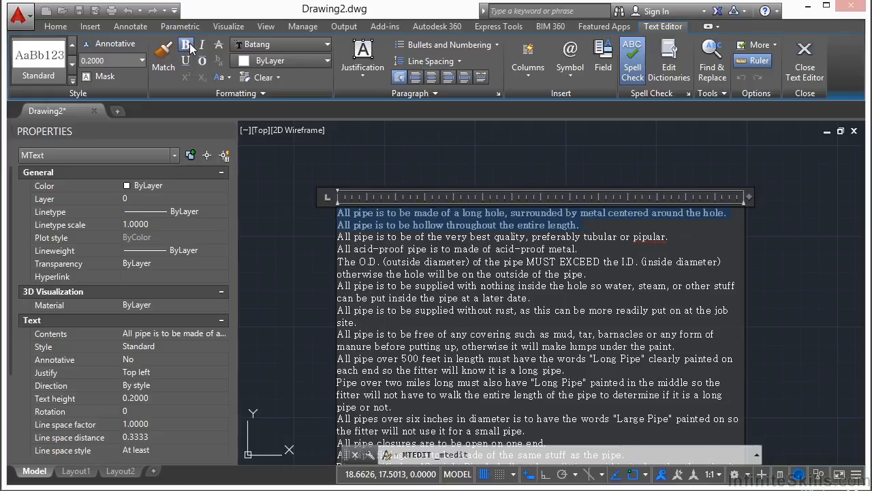
pyautogui.click(185, 60)
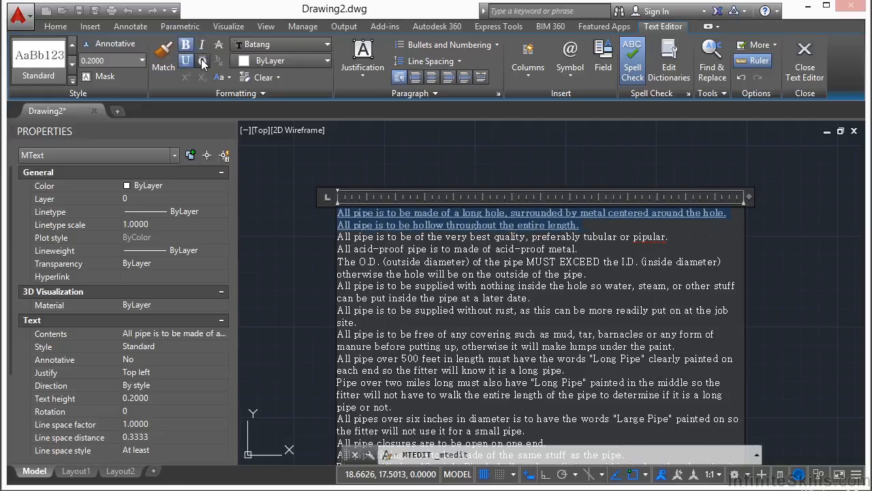
pyautogui.click(202, 60)
# - Set the text color of the first two lines of the notes to Yellow
pyautogui.click(297, 64)
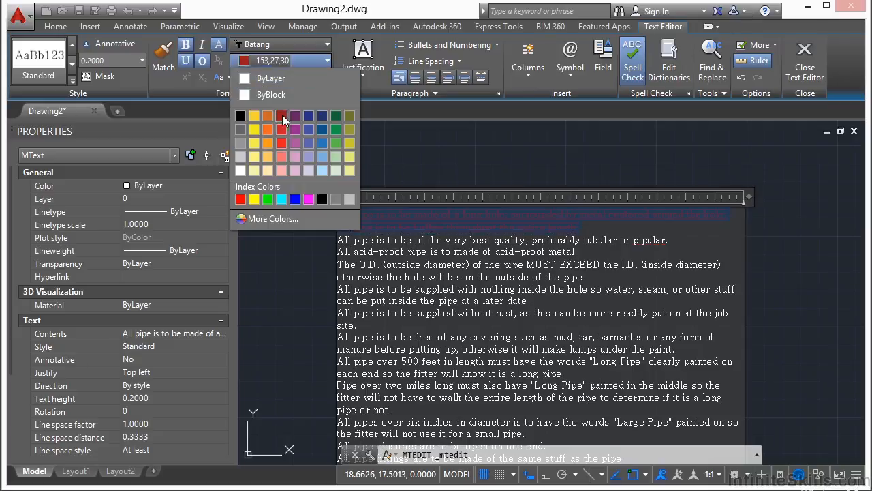
pyautogui.click(281, 115)
pyautogui.click(287, 60)
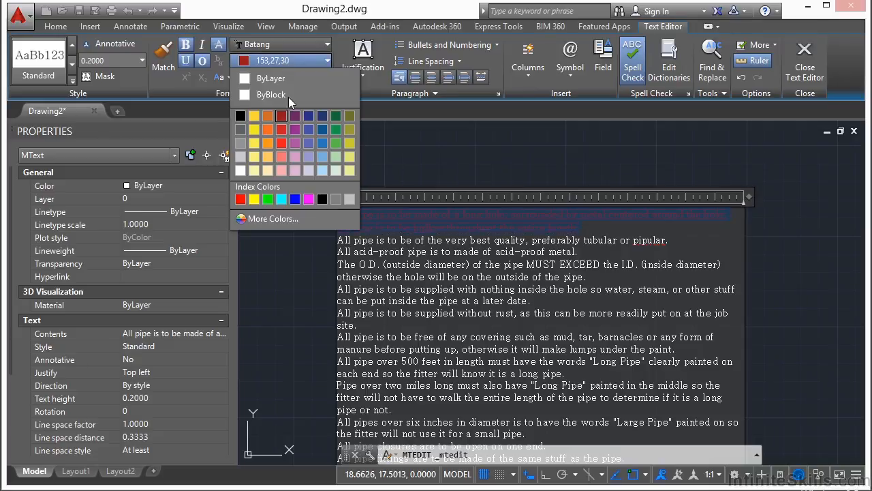
pyautogui.click(255, 198)
pyautogui.moveTo(407, 227); pyautogui.dragTo(370, 219)
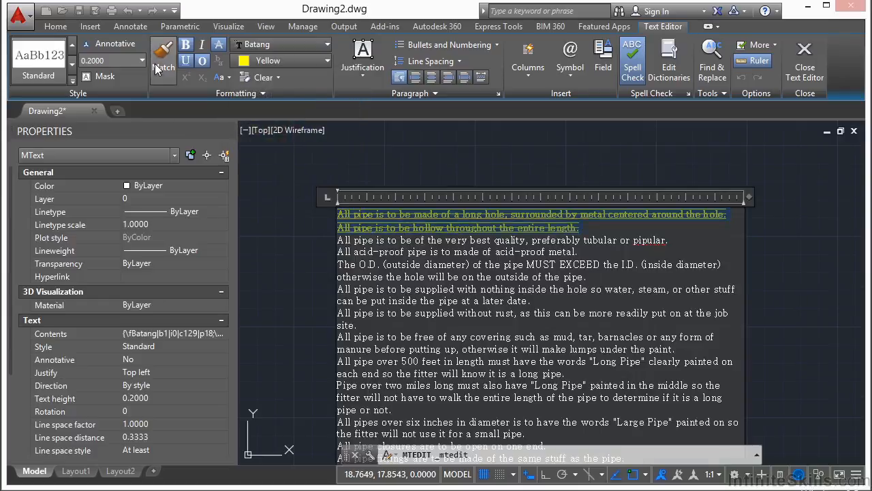
pyautogui.click(42, 68)
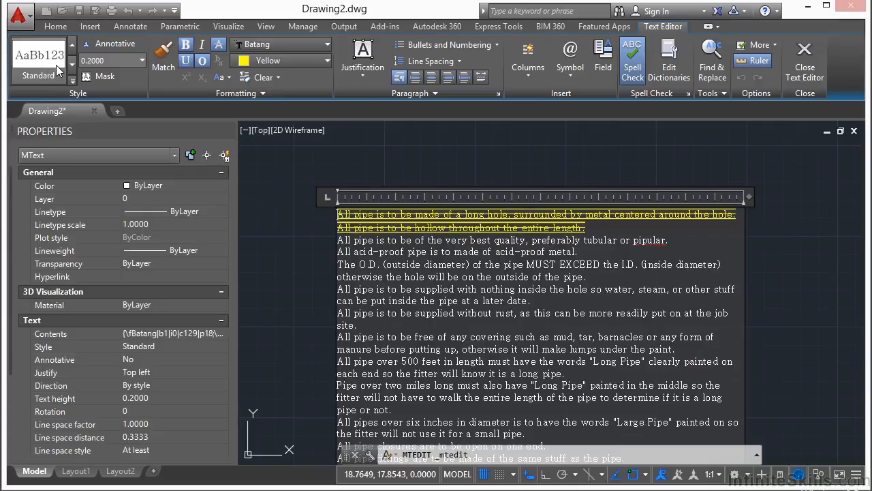
pyautogui.click(325, 44)
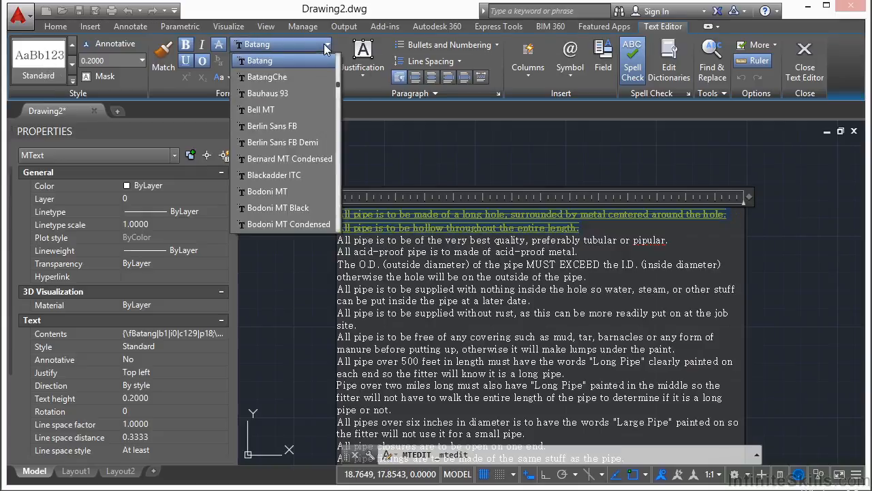
pyautogui.moveTo(341, 89); pyautogui.dragTo(338, 58)
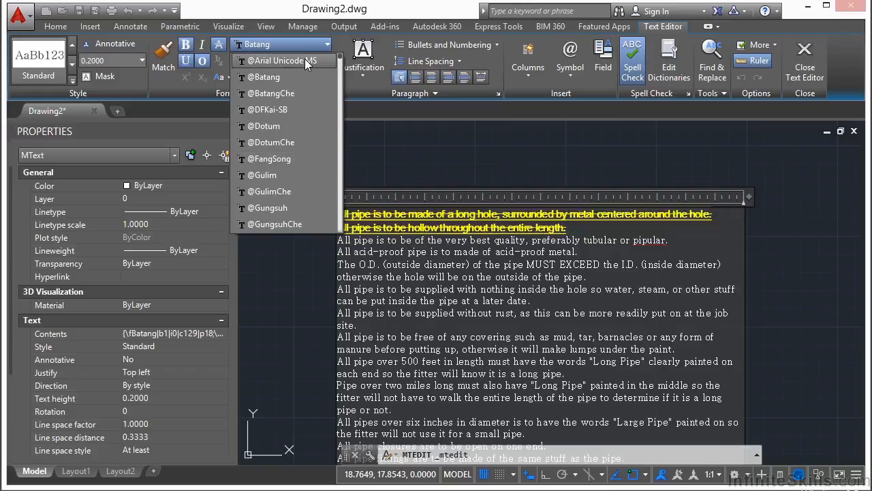
pyautogui.click(304, 60)
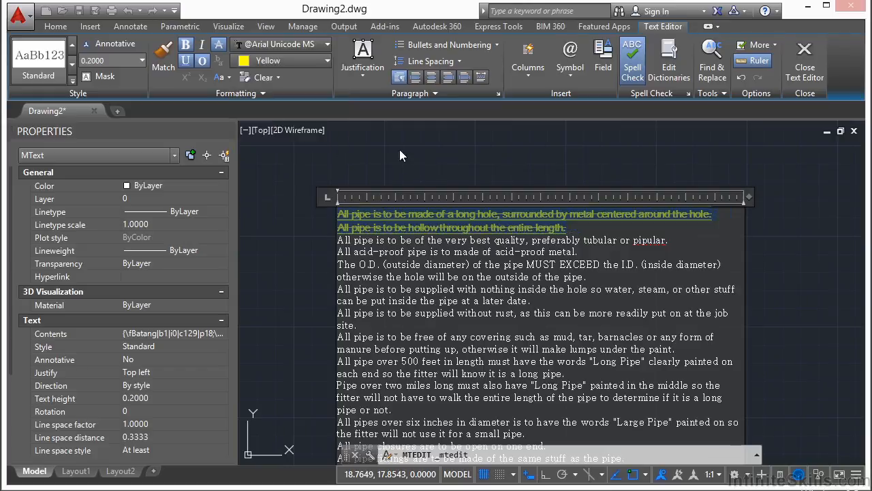
pyautogui.click(286, 245)
pyautogui.scroll(4, 383, 218)
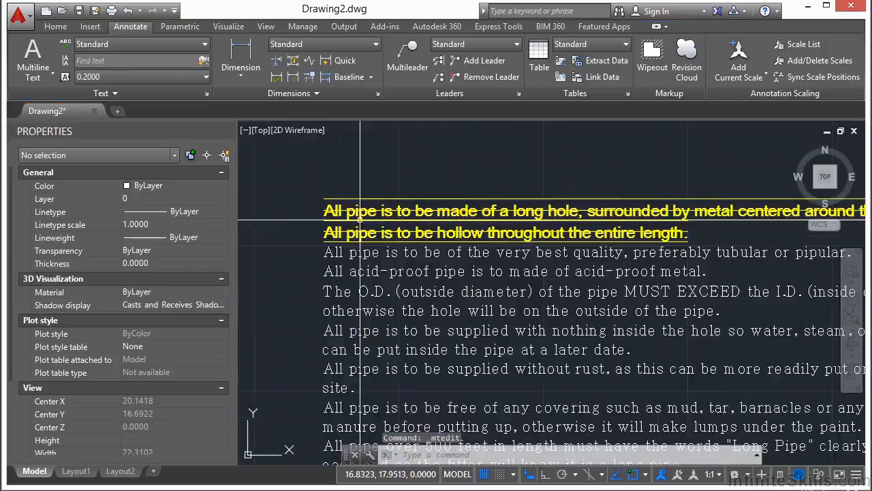
pyautogui.scroll(-2, 355, 194)
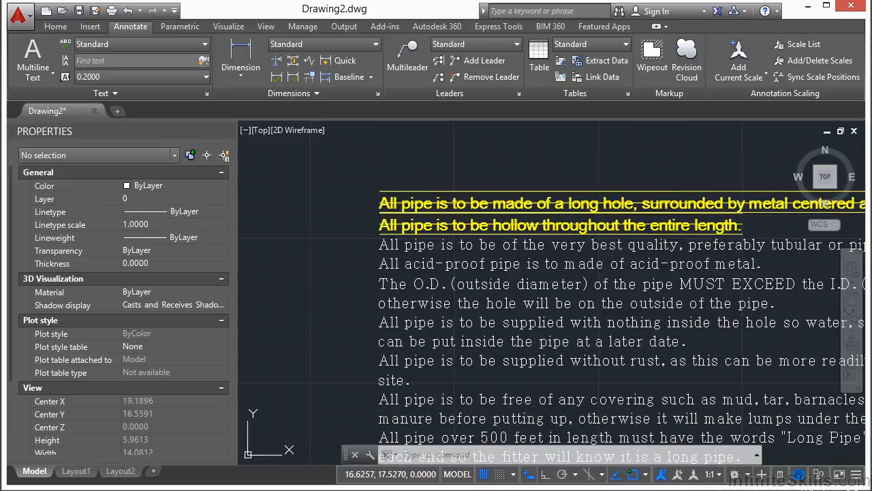
# - Assign the Annotative text style to the whole pipe notes object and clear the selection
pyautogui.click(402, 244)
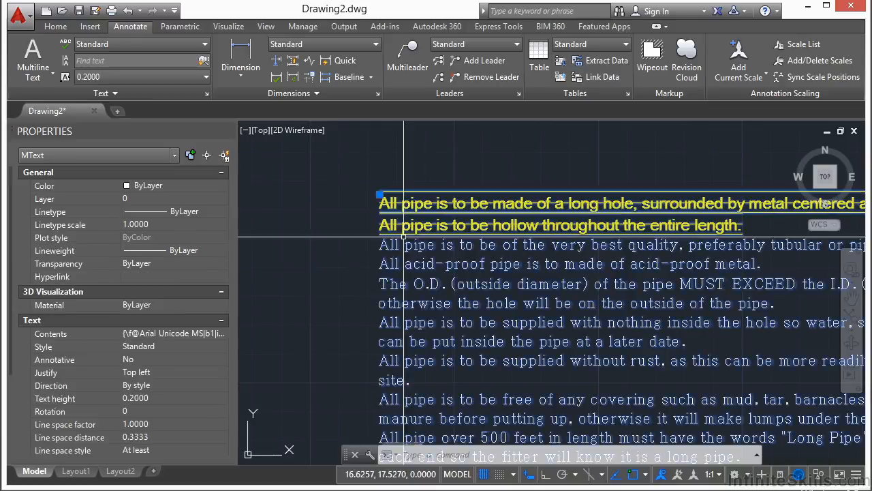
pyautogui.click(208, 347)
pyautogui.click(224, 347)
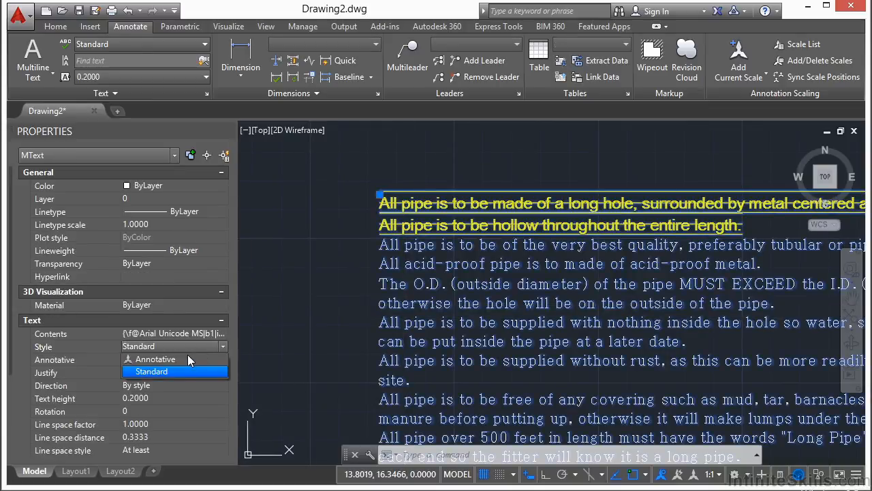
pyautogui.click(160, 361)
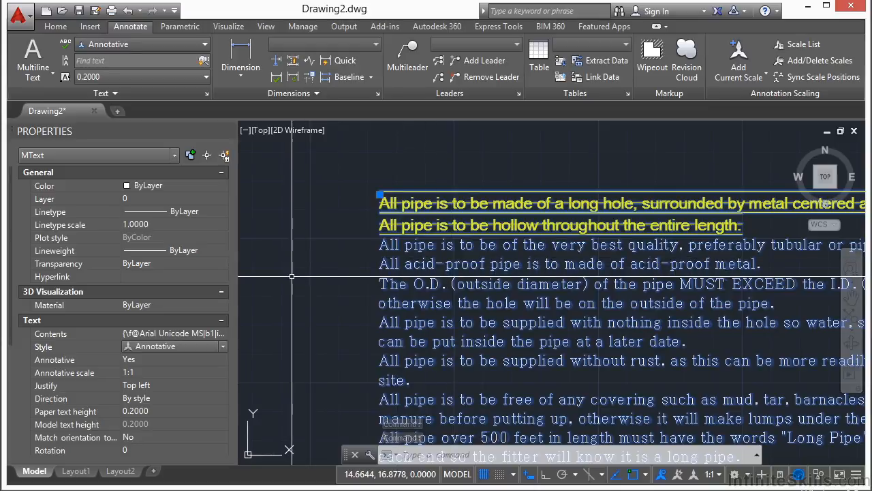
pyautogui.press('Escape')
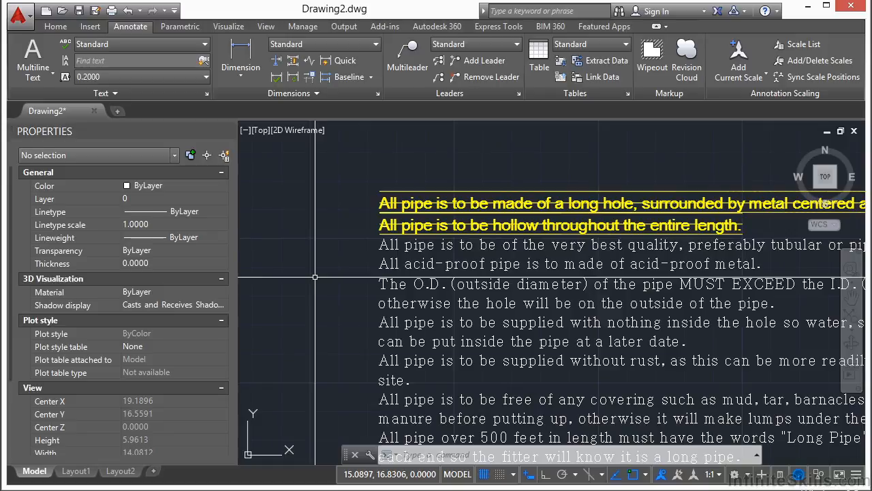
# - Draw a diagonal line about 8.6 units long at about 41° across the upper-left part of the notes
pyautogui.scroll(-2, 338, 247)
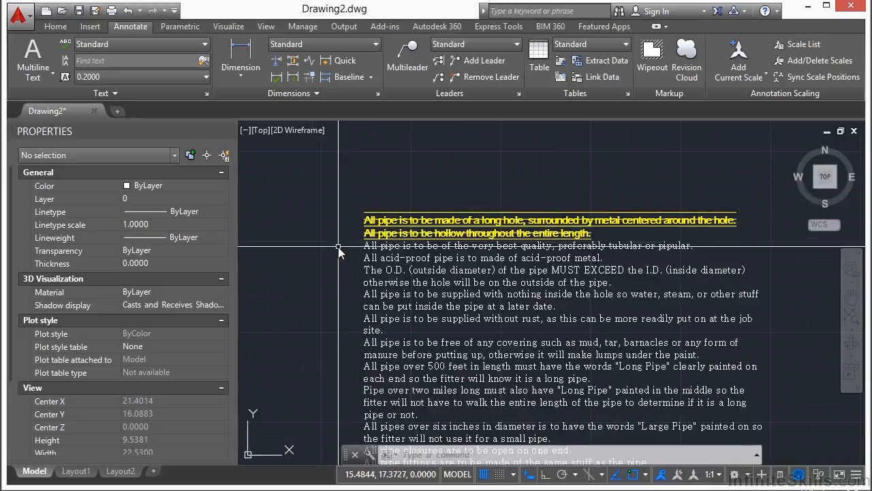
pyautogui.write('l')
pyautogui.press('Return')
pyautogui.click(310, 347)
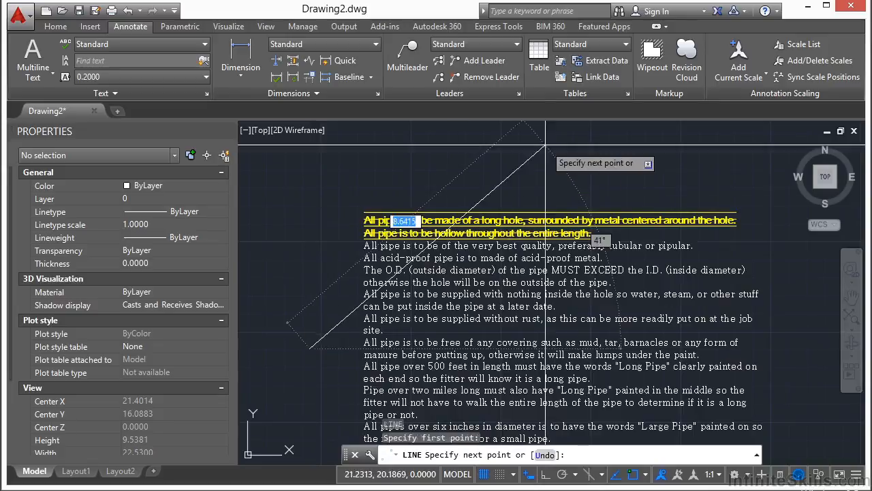
pyautogui.click(544, 146)
pyautogui.scroll(-2, 552, 156)
pyautogui.press('Return')
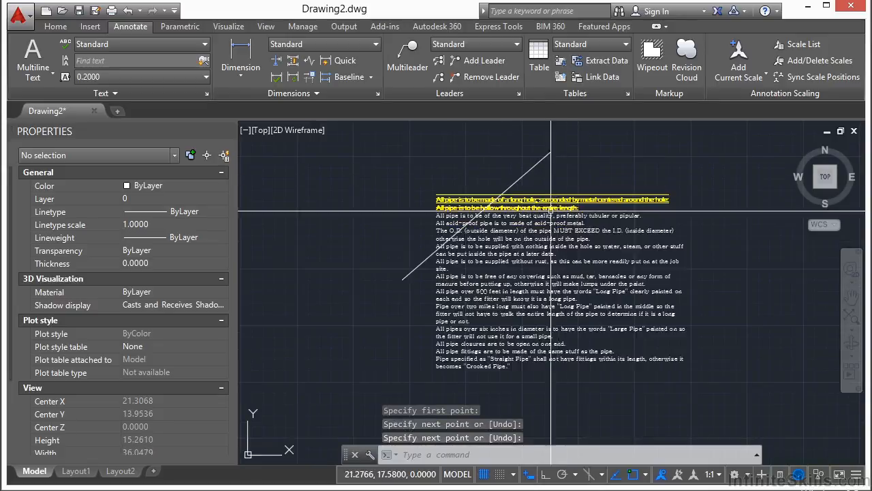
# - Draw three more separate, roughly parallel diagonal lines across the middle and lower-right parts of the notes
pyautogui.press('Return')
pyautogui.click(410, 330)
pyautogui.click(576, 167)
pyautogui.press('Return')
pyautogui.press('Return')
pyautogui.click(415, 387)
pyautogui.click(676, 160)
pyautogui.press('Return')
pyautogui.press('Return')
pyautogui.click(703, 228)
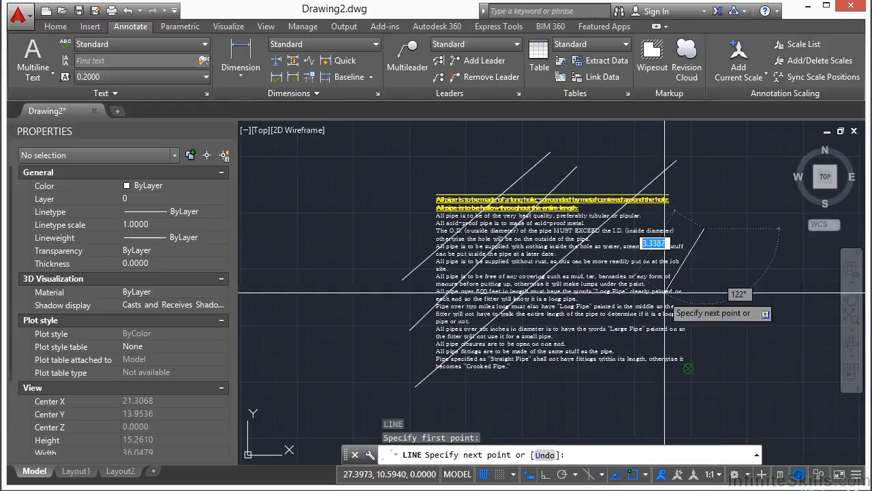
pyautogui.click(525, 393)
pyautogui.press('Return')
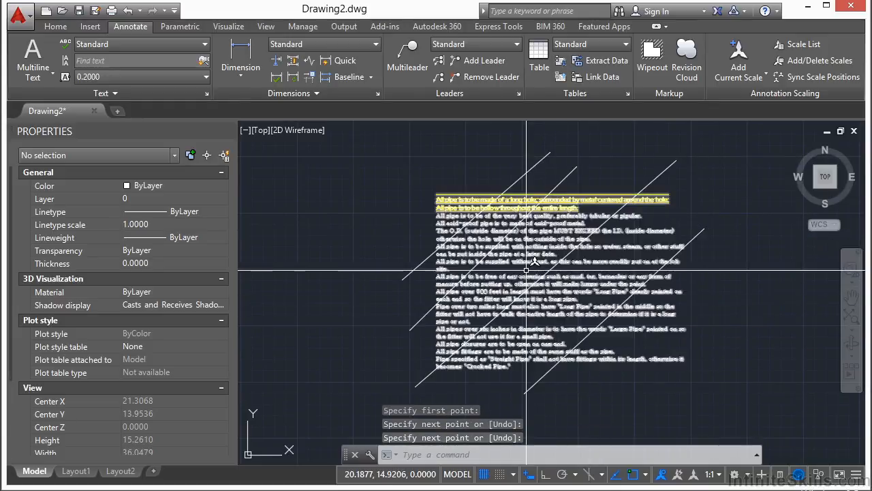
# - Give the notes a background mask with a border offset factor of 1.1 and the drawing background color as fill
pyautogui.click(584, 291)
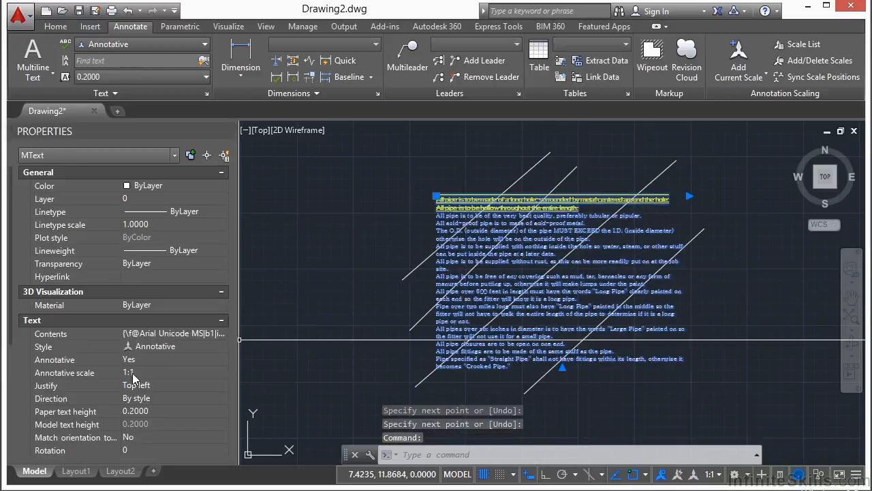
pyautogui.scroll(-3, 124, 339)
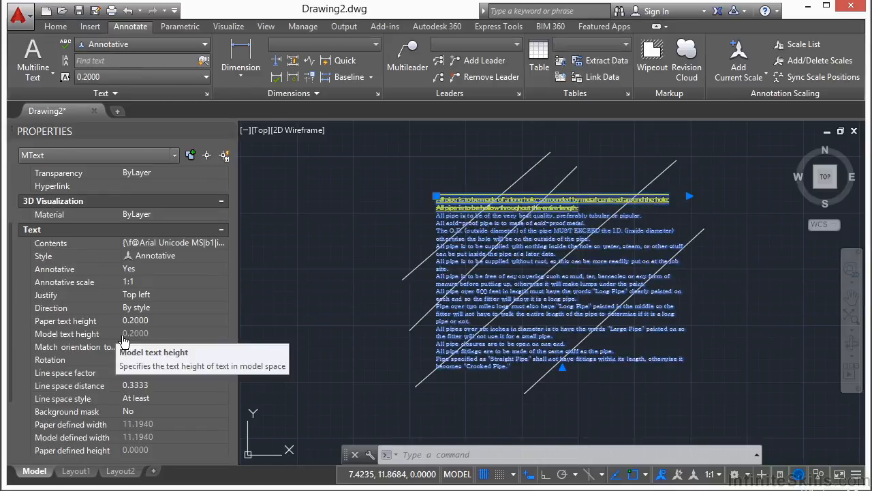
pyautogui.click(126, 411)
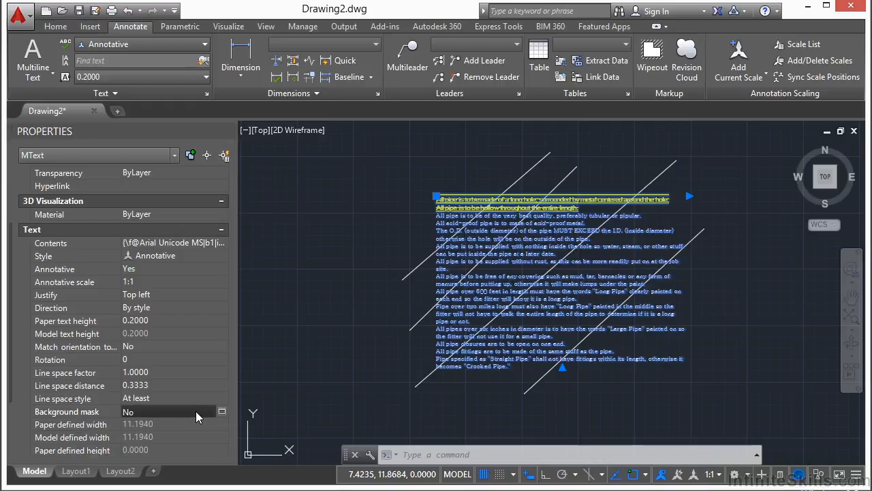
pyautogui.click(221, 410)
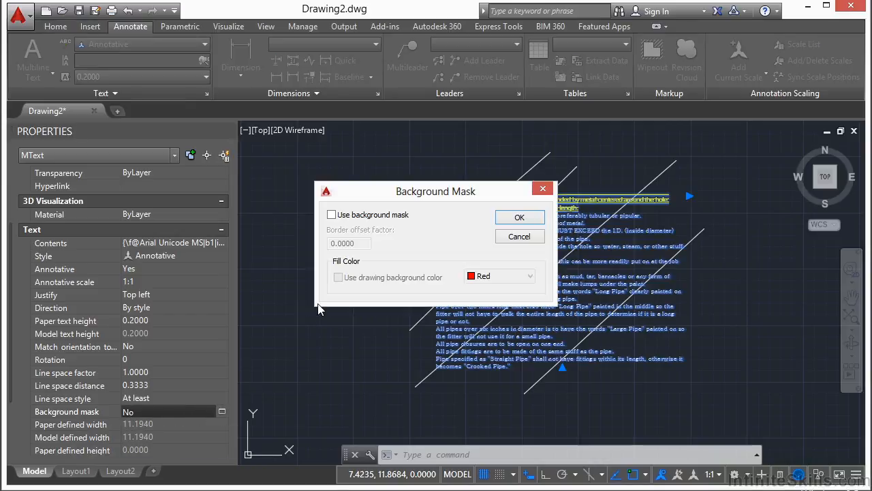
pyautogui.click(332, 214)
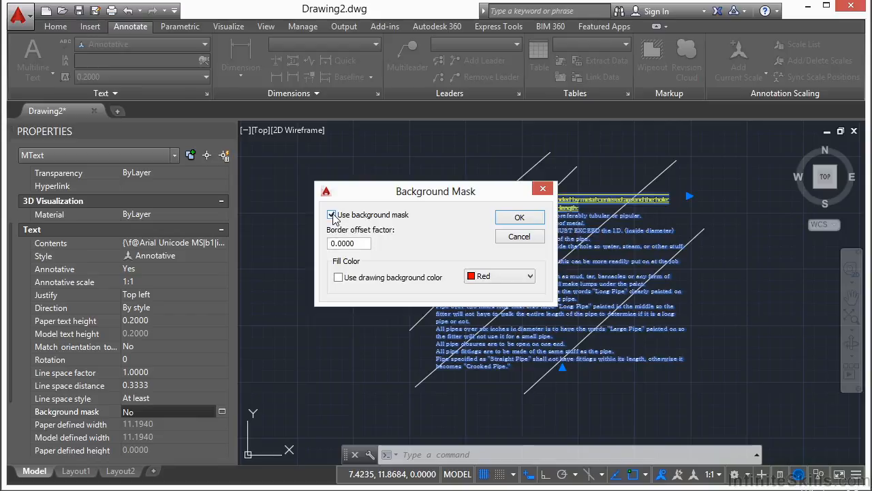
pyautogui.doubleClick(336, 244)
pyautogui.write('1.1')
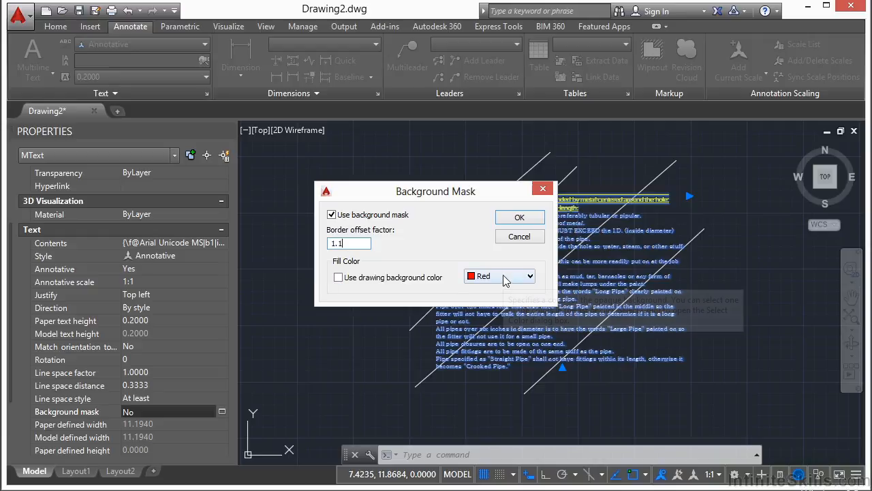
pyautogui.click(339, 277)
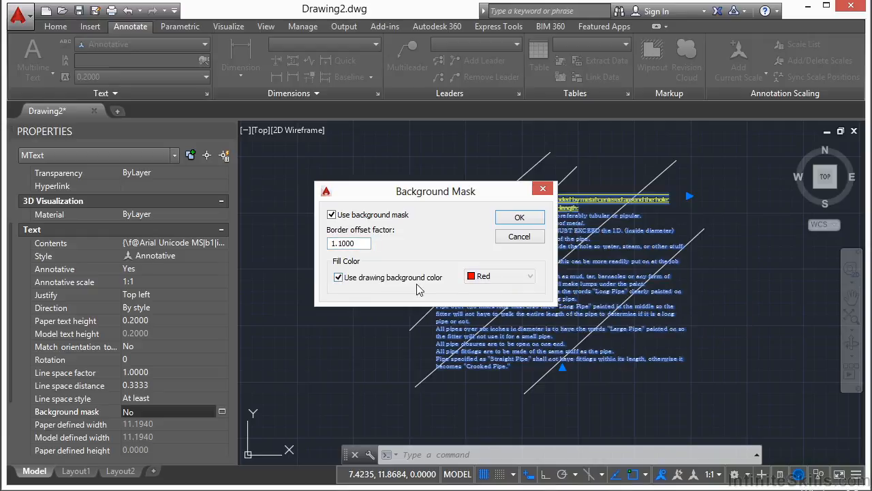
pyautogui.click(507, 223)
pyautogui.press('Escape')
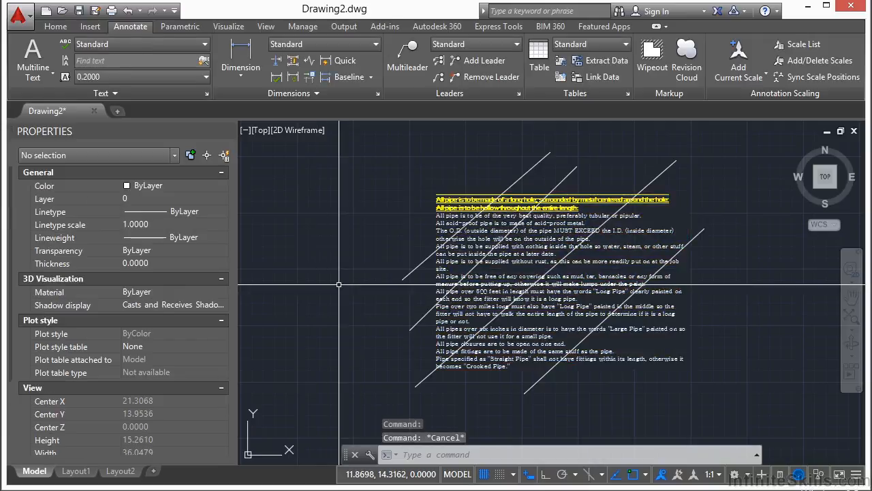
# - Bring the masked notes to the front of the draw order, above the diagonal lines
pyautogui.click(481, 237)
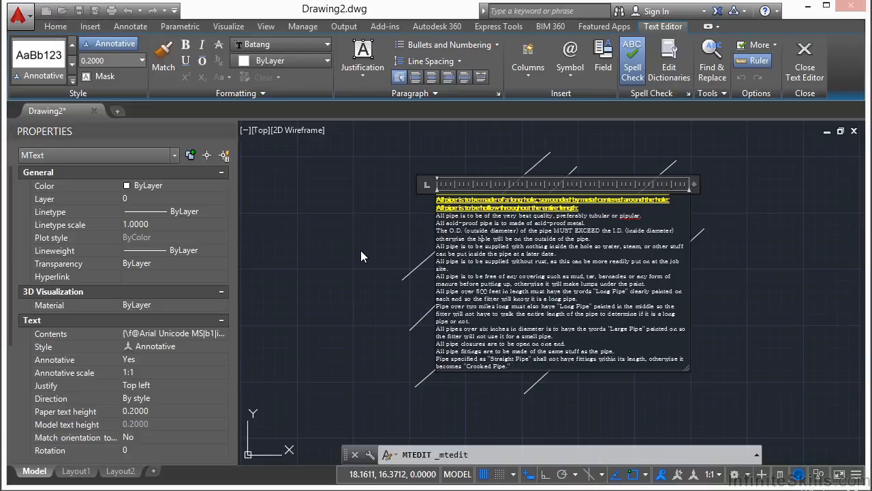
pyautogui.click(361, 250)
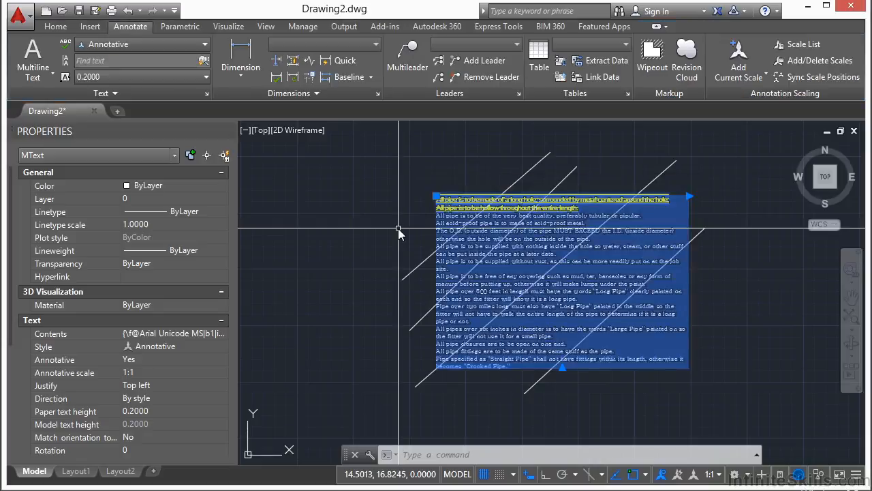
pyautogui.write('DR')
pyautogui.press('Return')
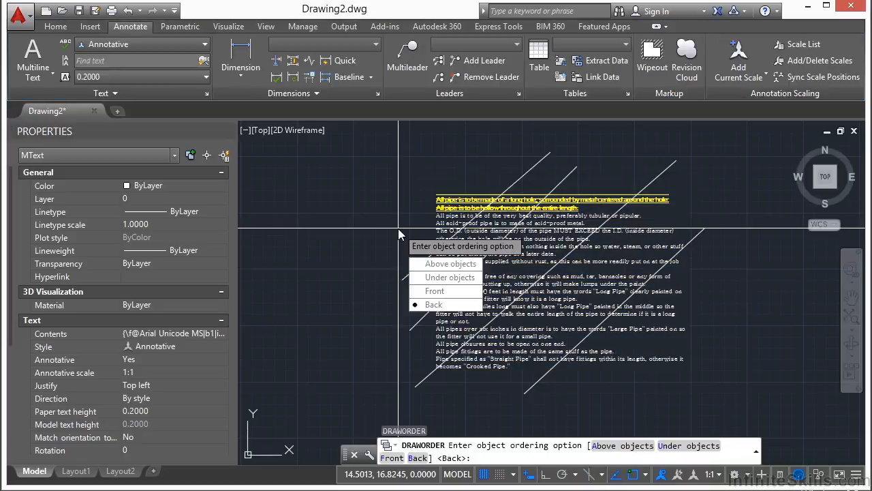
pyautogui.write('f')
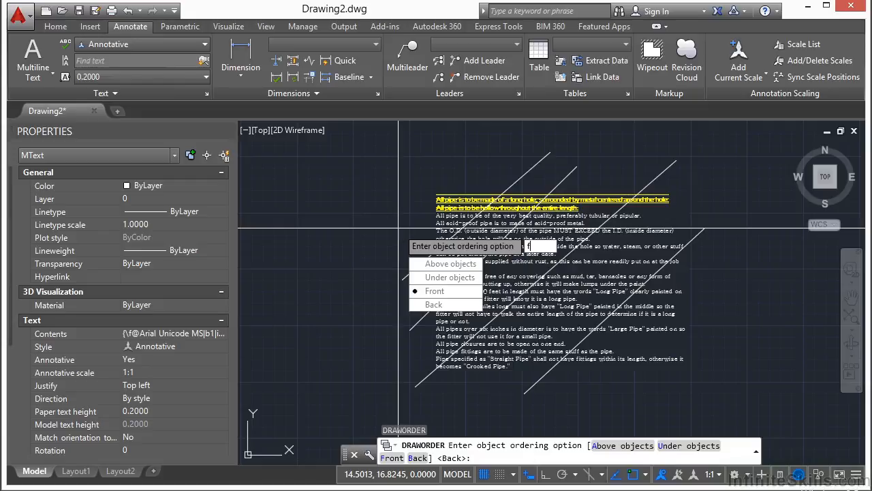
pyautogui.press('Return')
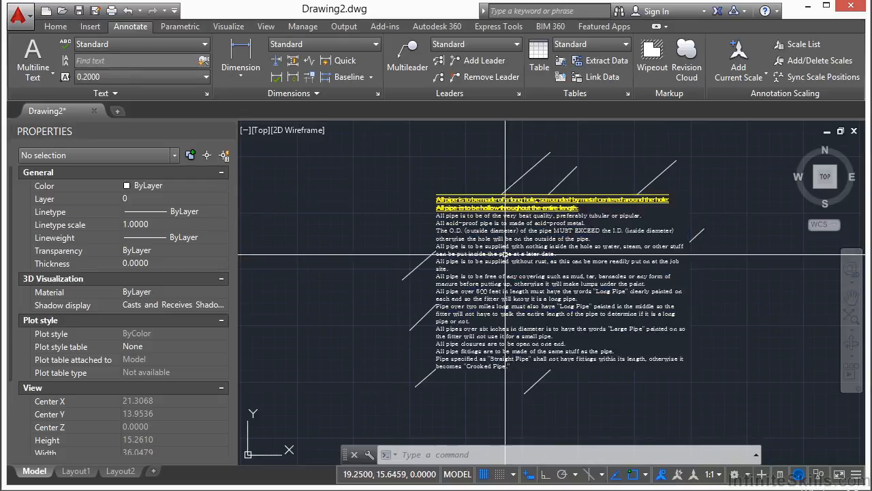
# - Open the notes for editing and review the available paste, paragraph alignment, column and character set options, leaving the editor without making changes
pyautogui.doubleClick(529, 260)
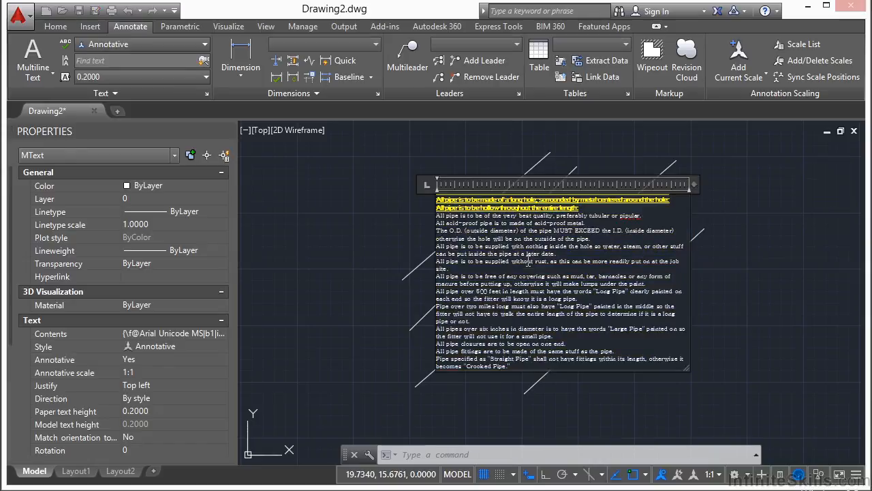
pyautogui.rightClick(536, 254)
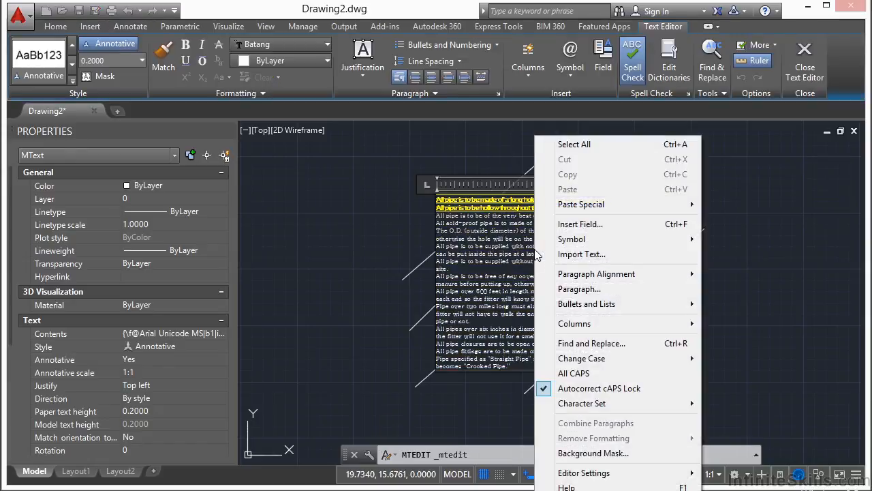
pyautogui.moveTo(599, 278)
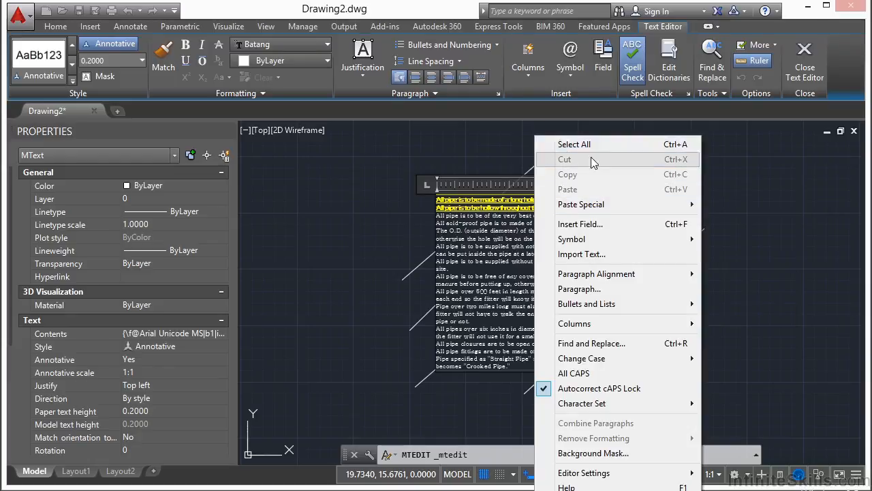
pyautogui.moveTo(604, 206)
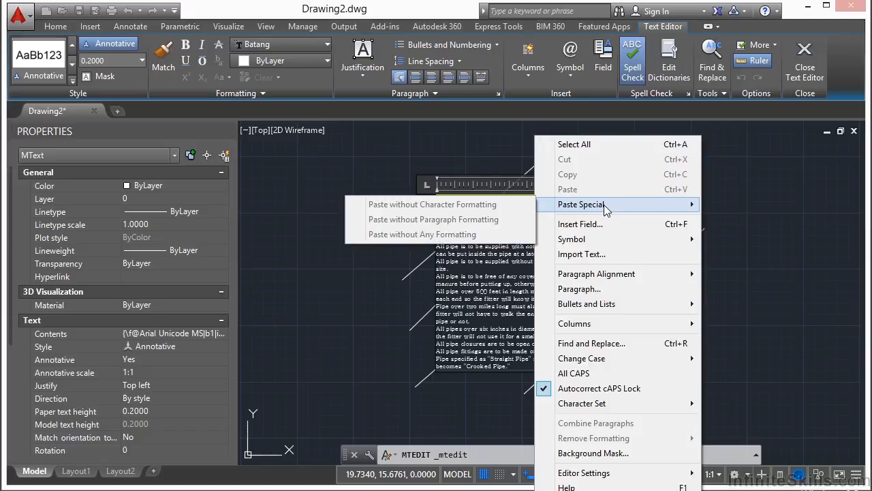
pyautogui.moveTo(612, 240)
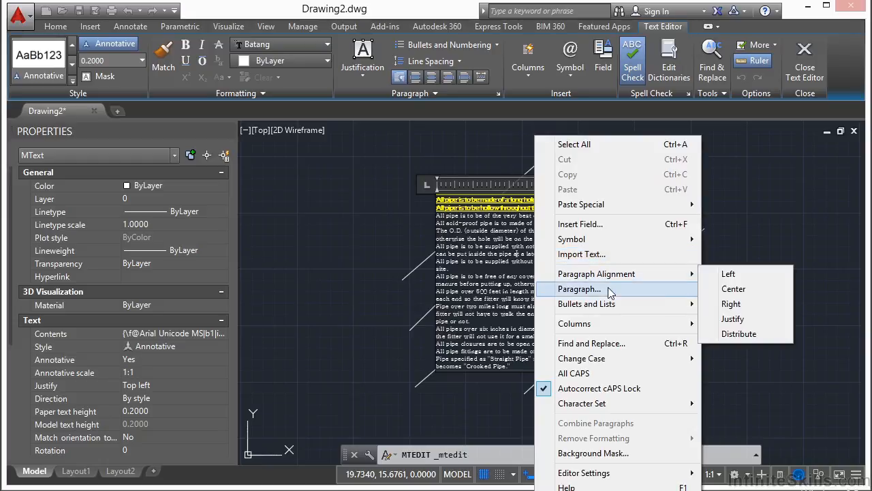
pyautogui.moveTo(625, 315)
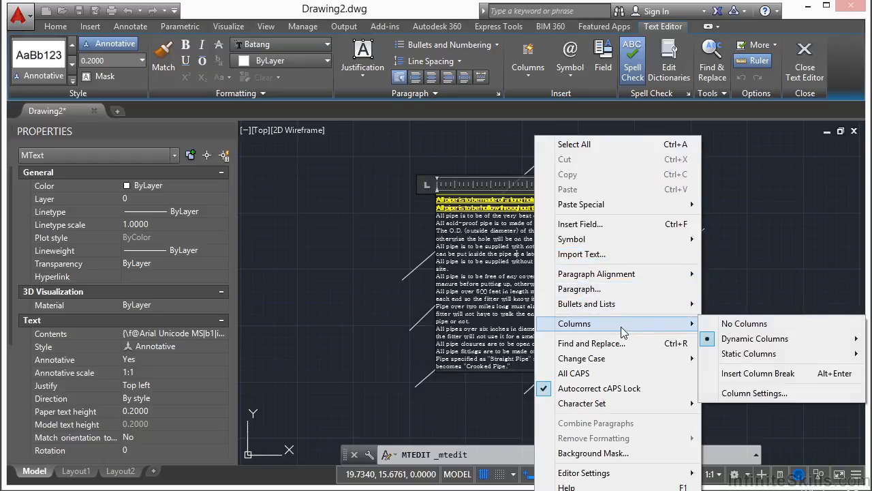
pyautogui.moveTo(639, 358)
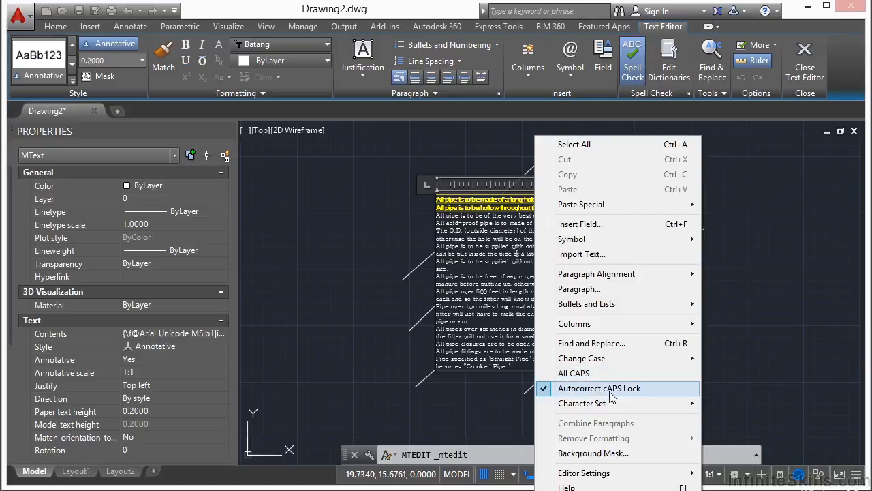
pyautogui.moveTo(610, 404)
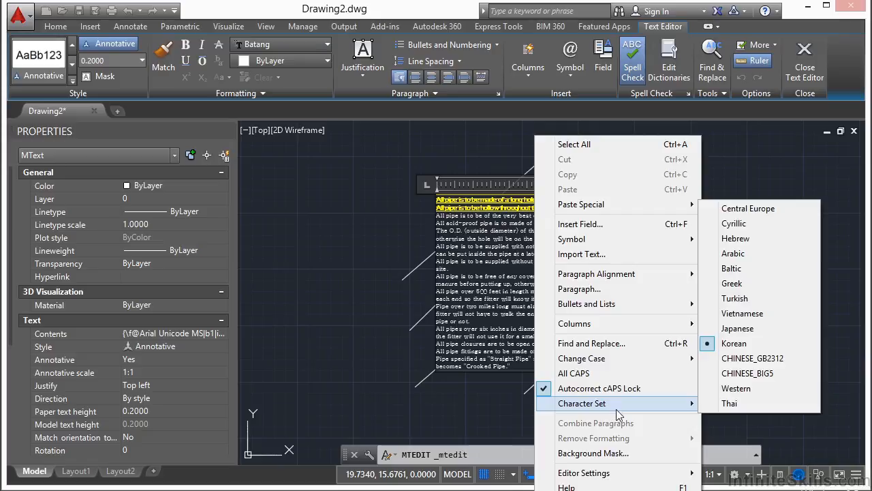
pyautogui.moveTo(613, 475)
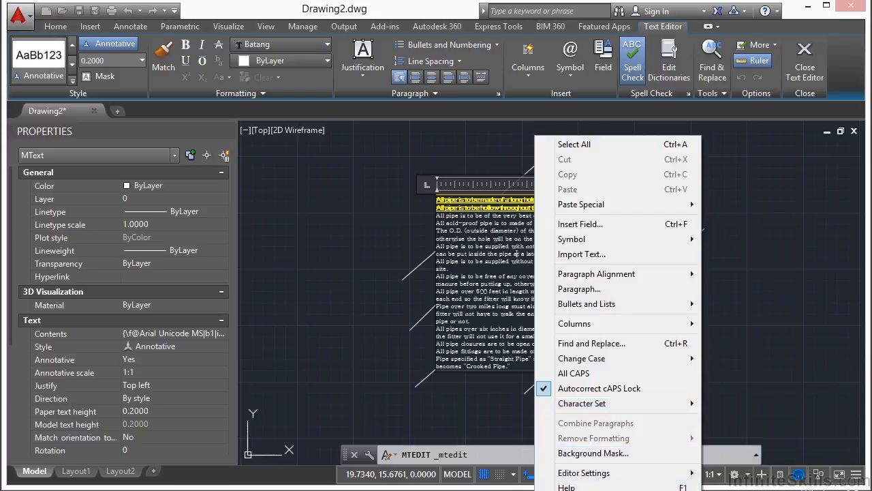
pyautogui.press('Escape')
pyautogui.press('Escape')
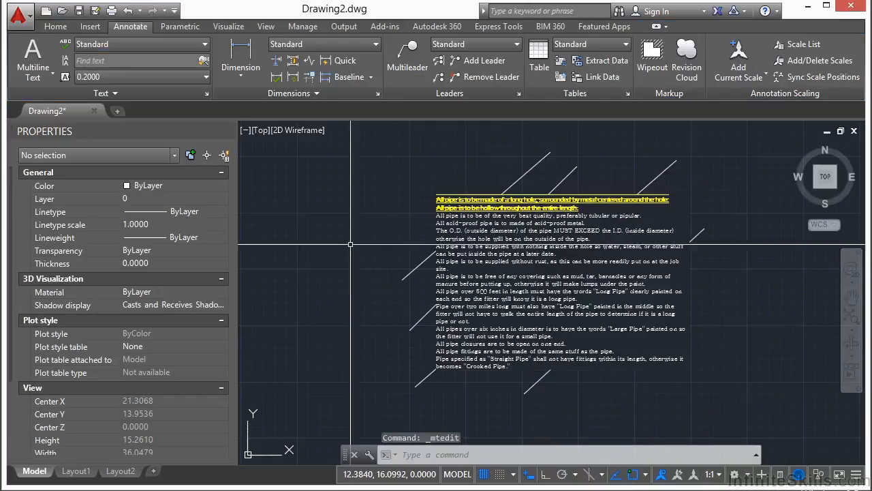